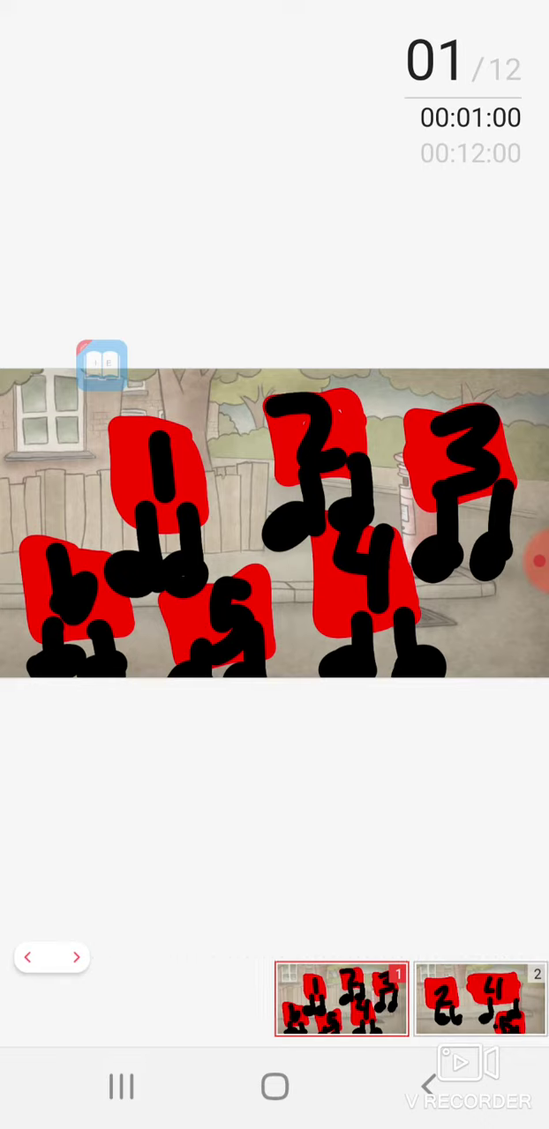
{"action": "scroll", "coordinate": [406, 999], "scroll_direction": "right", "scroll_amount": 1}
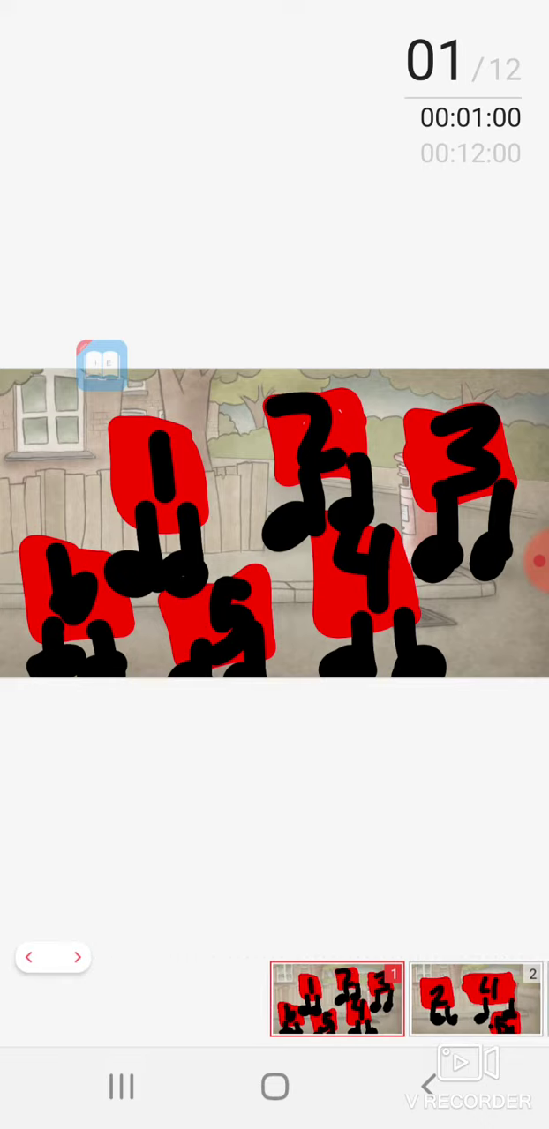
{"action": "scroll", "coordinate": [406, 998], "scroll_direction": "right", "scroll_amount": 1}
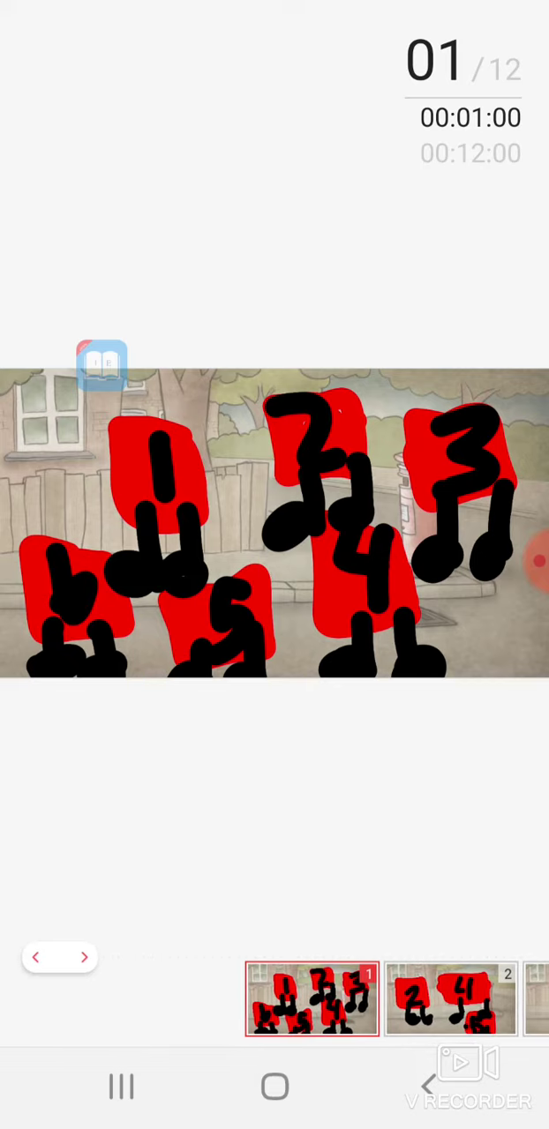
{"action": "scroll", "coordinate": [352, 997], "scroll_direction": "right", "scroll_amount": 2}
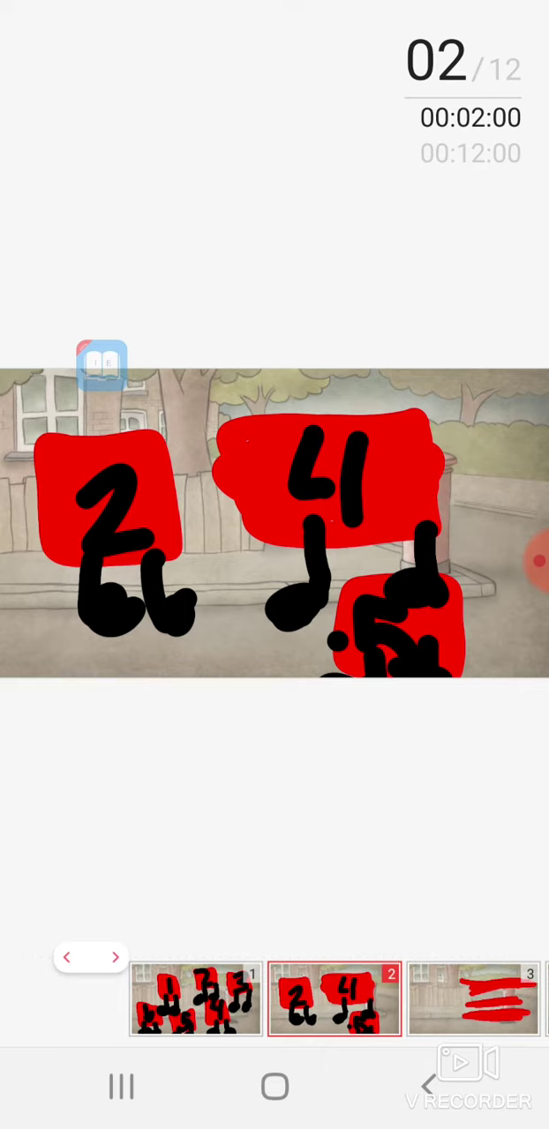
{"action": "left_click_drag", "start_coordinate": [335, 997], "coordinate": [198, 997]}
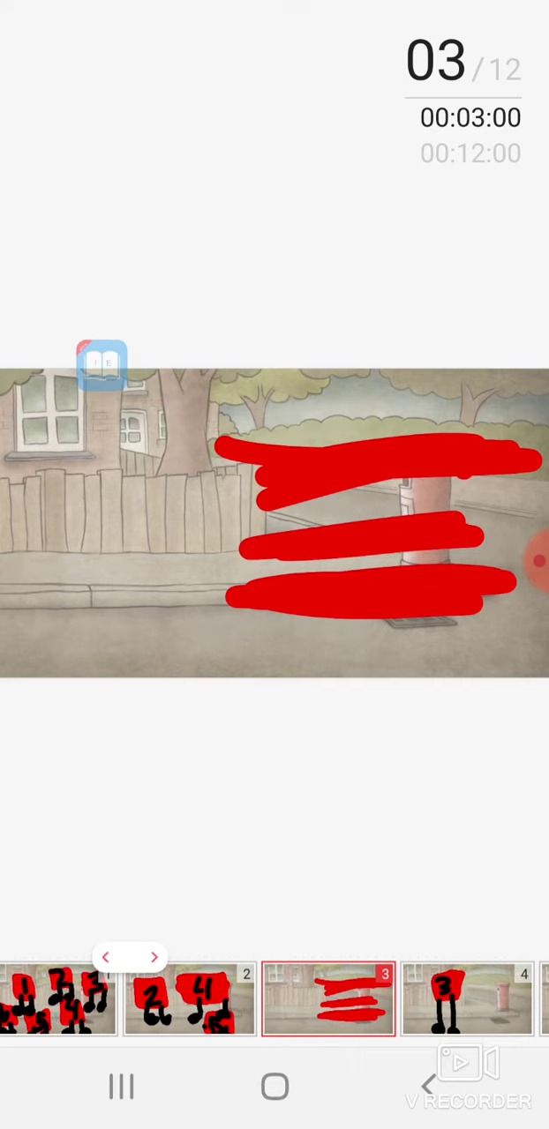
Preview frames 4 to 6: character 3, the red streak, and character 4.
{"action": "left_click_drag", "start_coordinate": [397, 998], "coordinate": [295, 999]}
{"action": "left_click", "coordinate": [364, 999]}
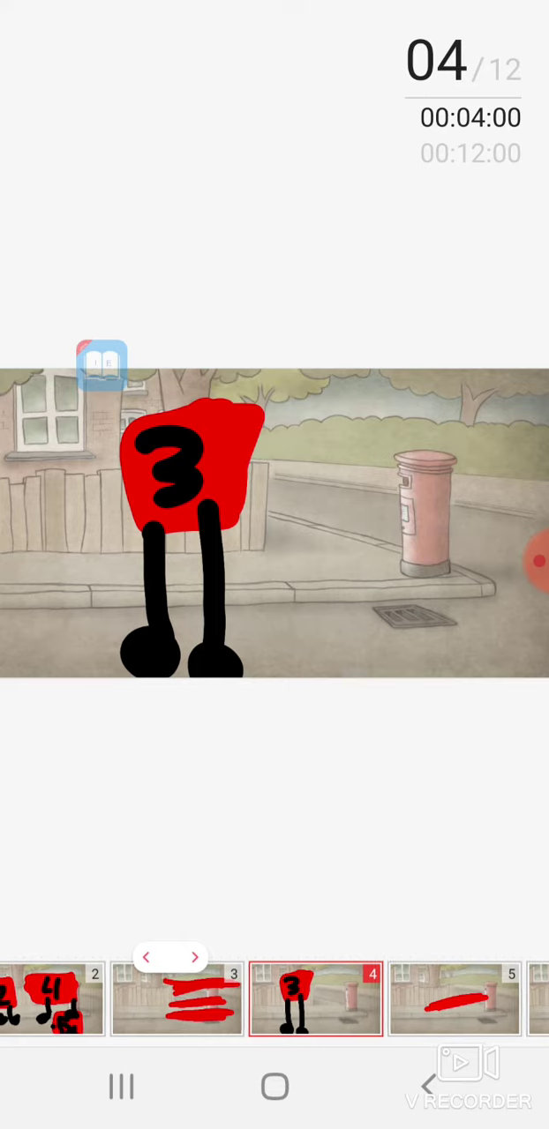
{"action": "left_click_drag", "start_coordinate": [397, 999], "coordinate": [353, 999]}
{"action": "left_click", "coordinate": [406, 999]}
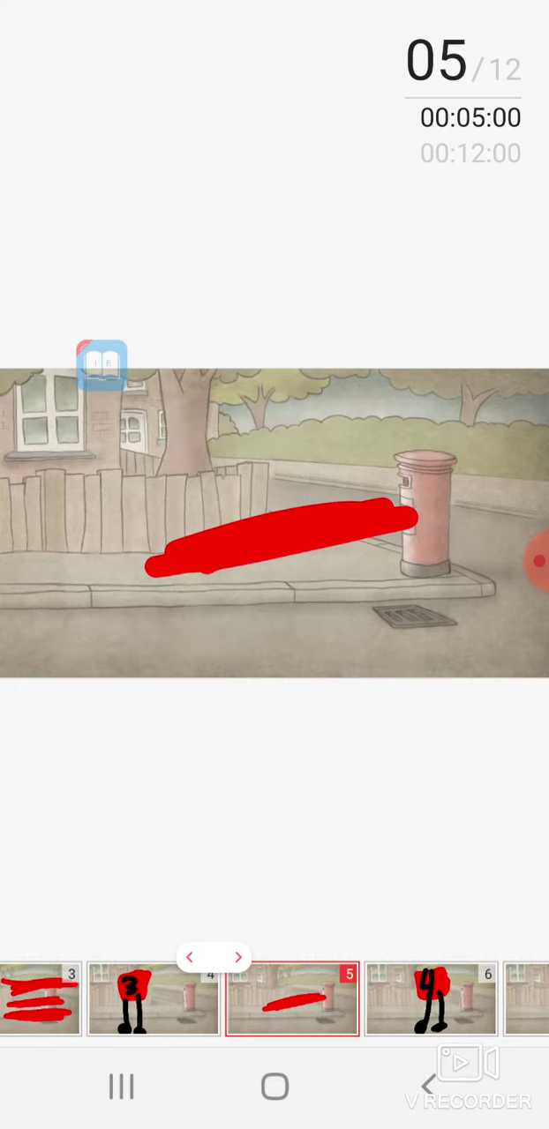
{"action": "left_click_drag", "start_coordinate": [397, 999], "coordinate": [366, 999]}
{"action": "left_click", "coordinate": [384, 999]}
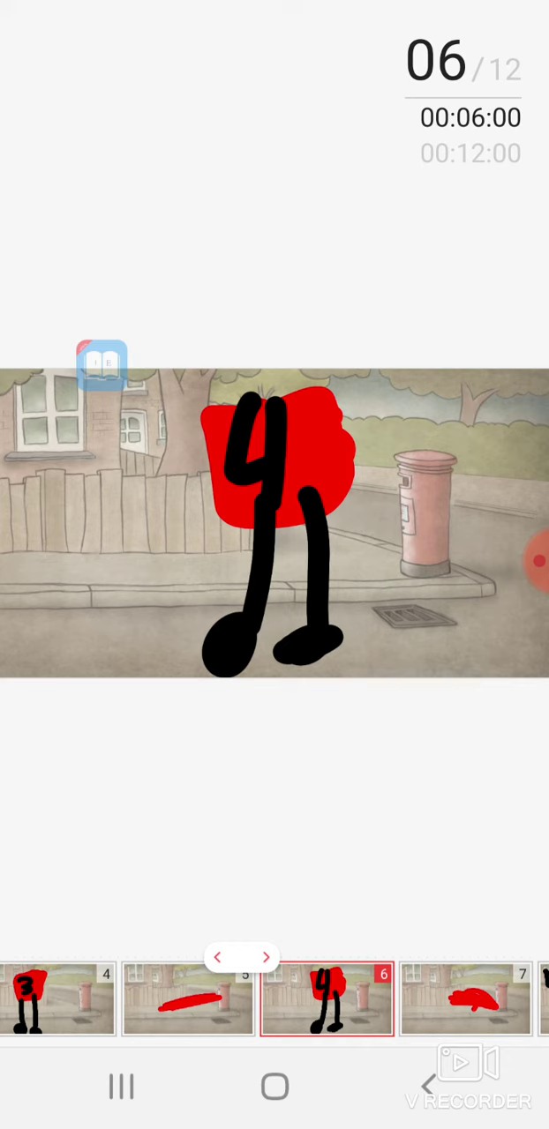
Preview frame 7 and frame 8 with the winner, then settle on frame 9.
{"action": "left_click", "coordinate": [464, 998]}
{"action": "left_click", "coordinate": [379, 998]}
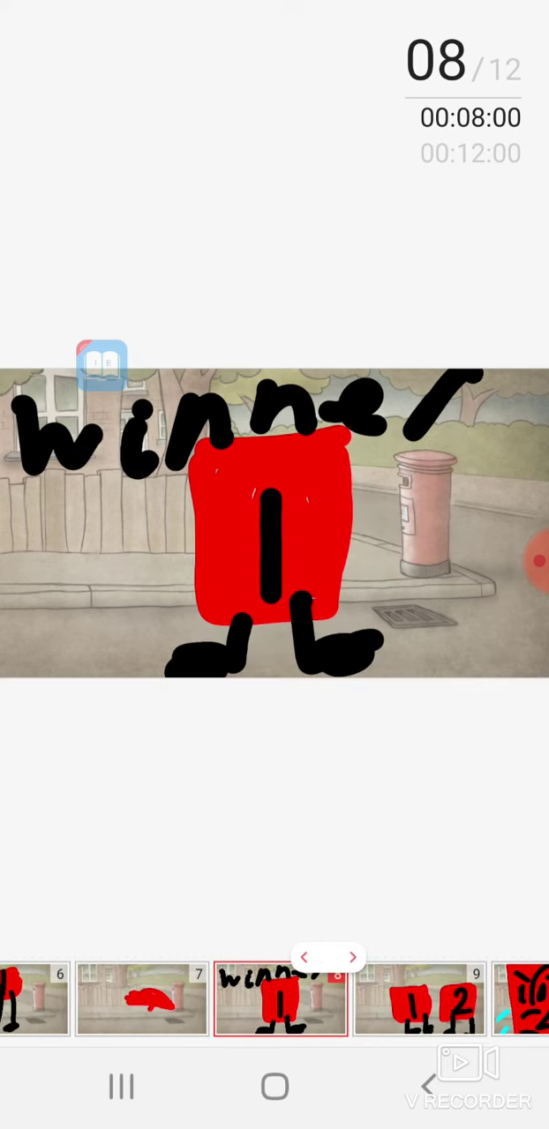
{"action": "left_click", "coordinate": [416, 998]}
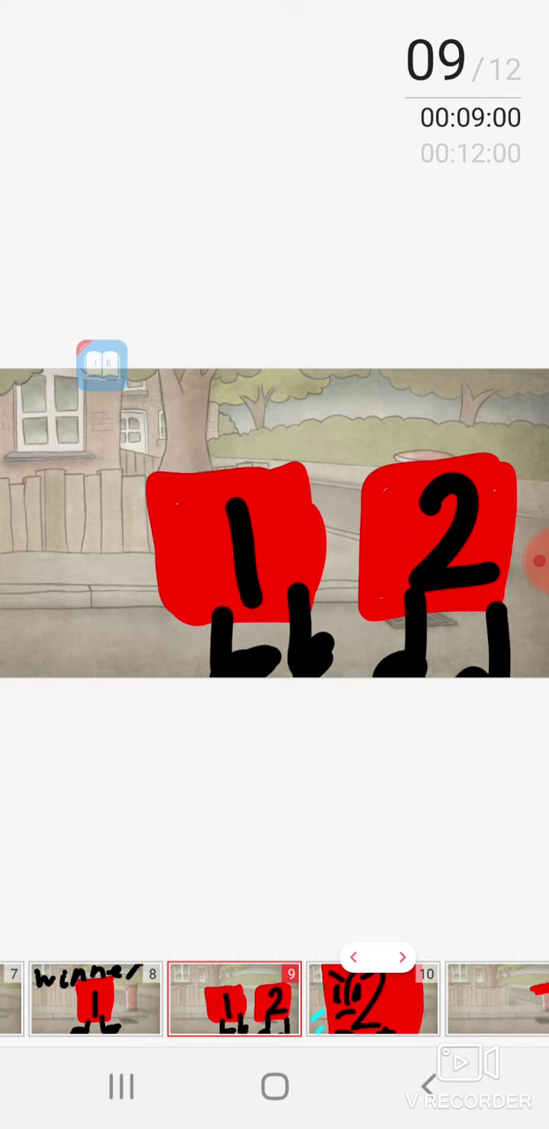
{"action": "mouse_move", "coordinate": [367, 998]}
{"action": "left_mouse_down"}
{"action": "mouse_move", "coordinate": [273, 998]}
{"action": "mouse_move", "coordinate": [353, 998]}
{"action": "left_mouse_up"}
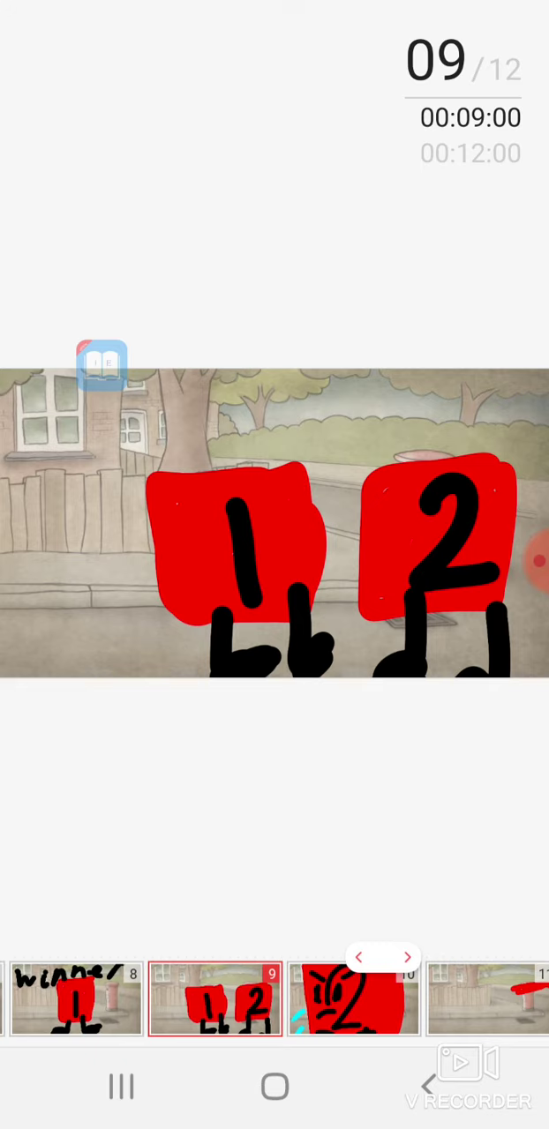
Swipe through frames 10 and 11 to frame 12, then restore the drawing toolbar.
{"action": "left_click_drag", "start_coordinate": [353, 998], "coordinate": [230, 998]}
{"action": "left_click_drag", "start_coordinate": [366, 998], "coordinate": [275, 998]}
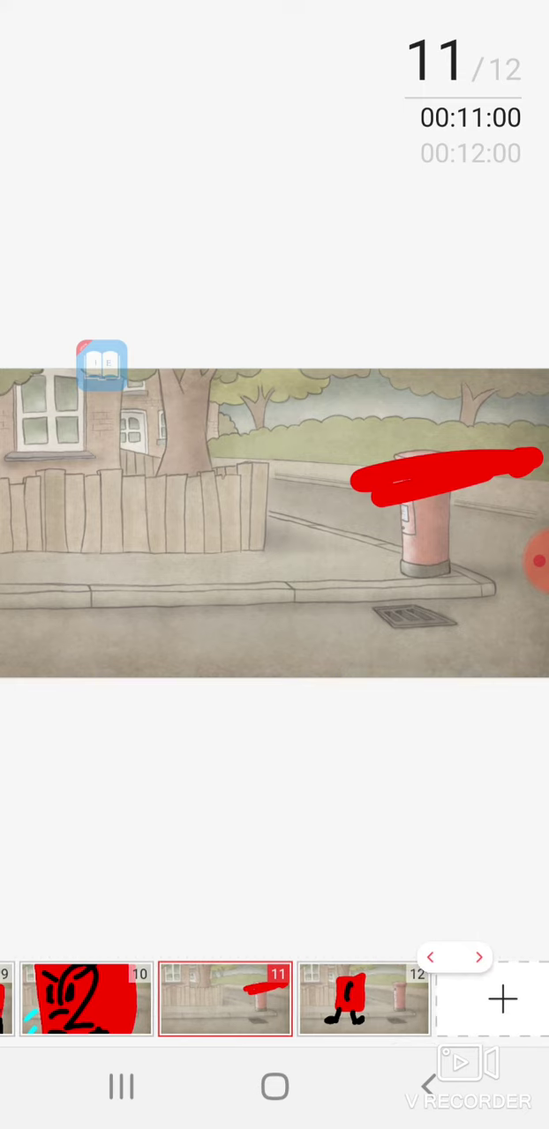
{"action": "left_click_drag", "start_coordinate": [415, 998], "coordinate": [265, 998]}
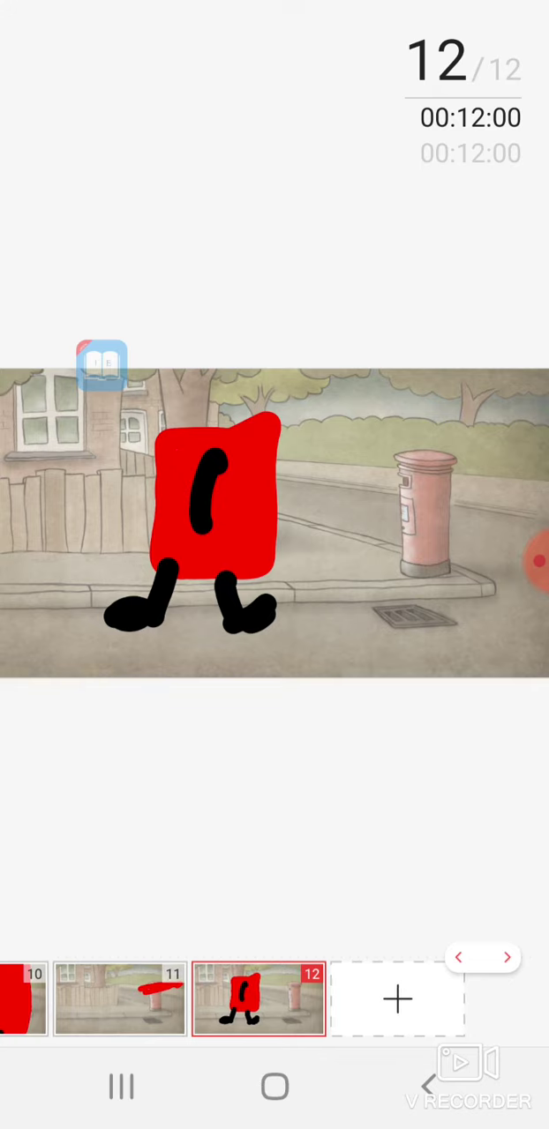
{"action": "left_click_drag", "start_coordinate": [259, 998], "coordinate": [270, 998]}
{"action": "left_click_drag", "start_coordinate": [362, 485], "coordinate": [529, 467]}
{"action": "left_click", "coordinate": [534, 561]}
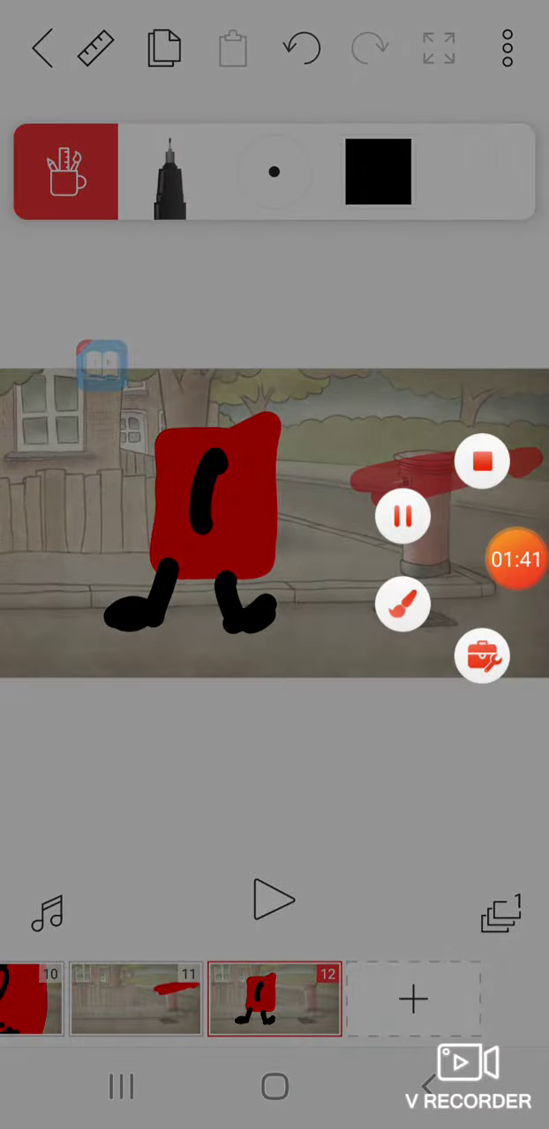